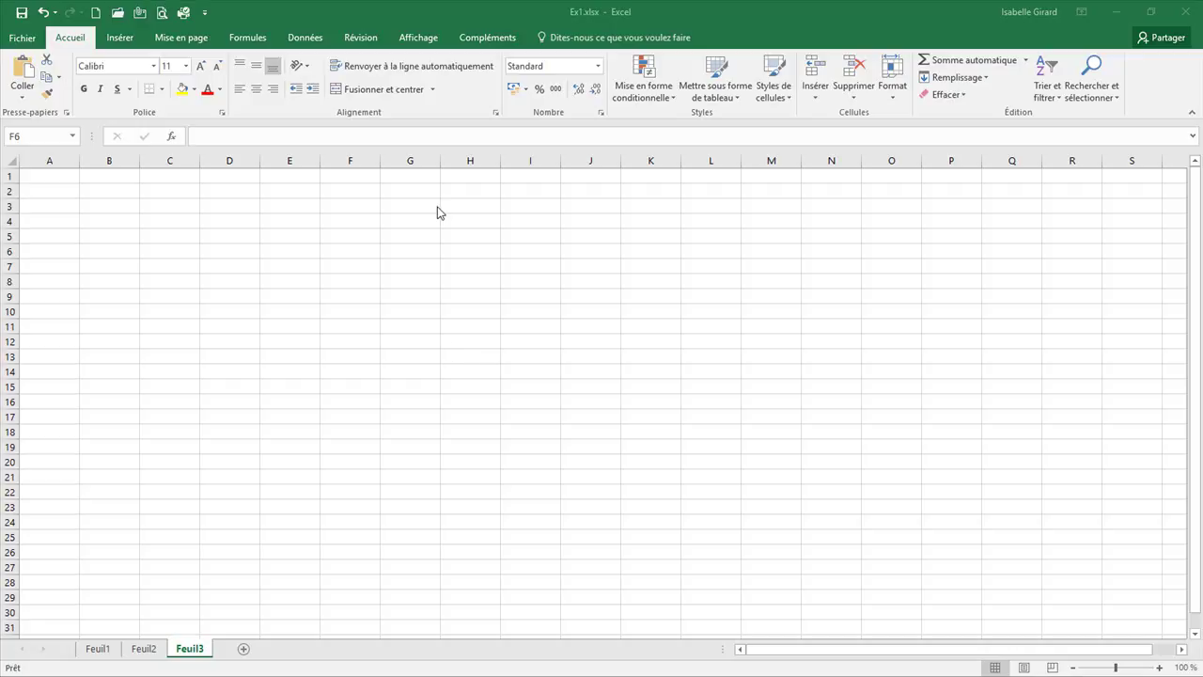
Examine the empty streams table on Feuil2, covering the F*Cp, T in, T out, Streams name and Physical State columns
right_click(355, 250)
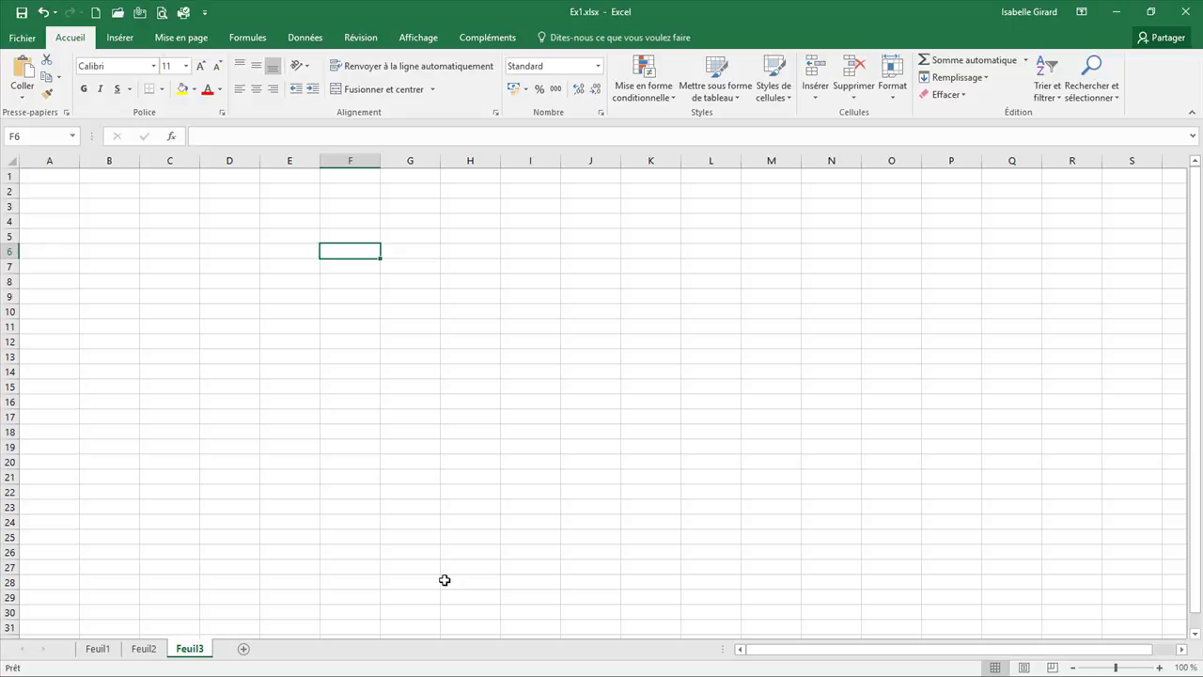
left_click(133, 655)
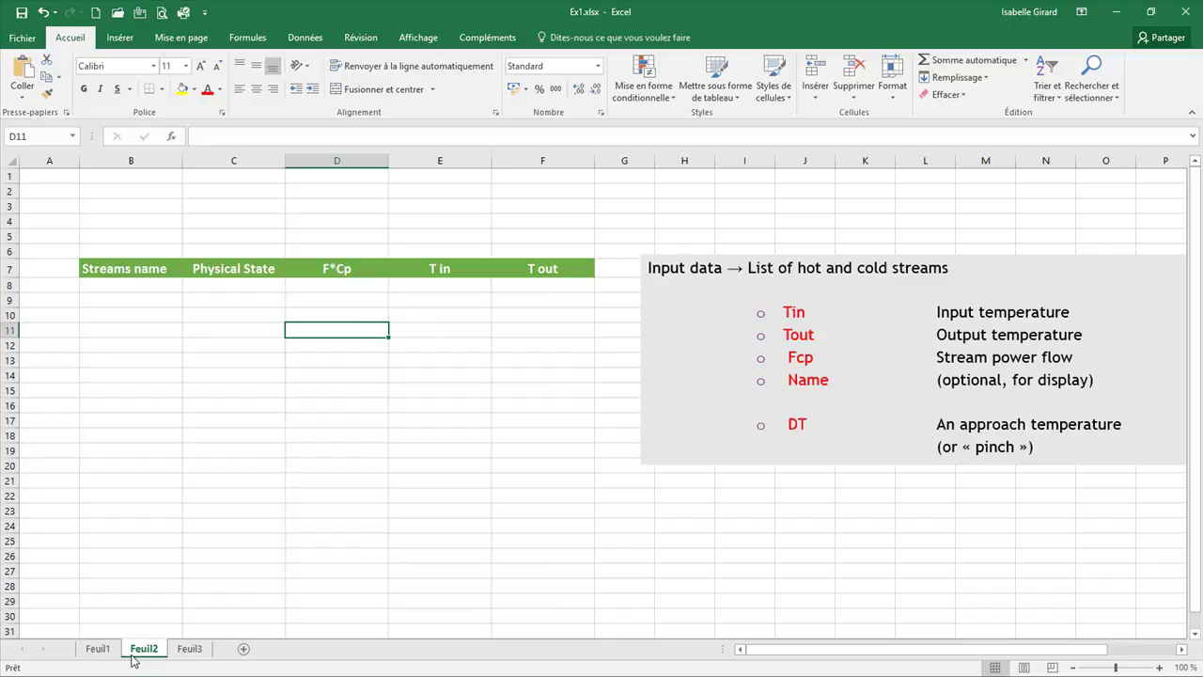
left_click(353, 268)
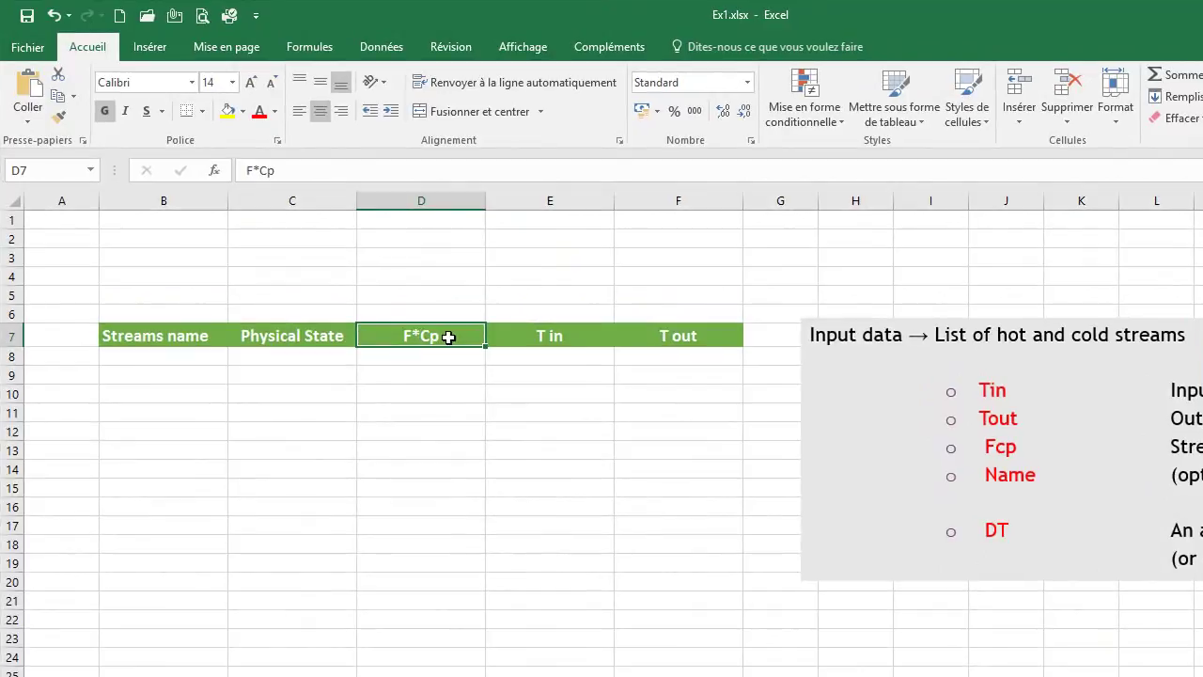
left_click_drag(448, 337, 629, 481)
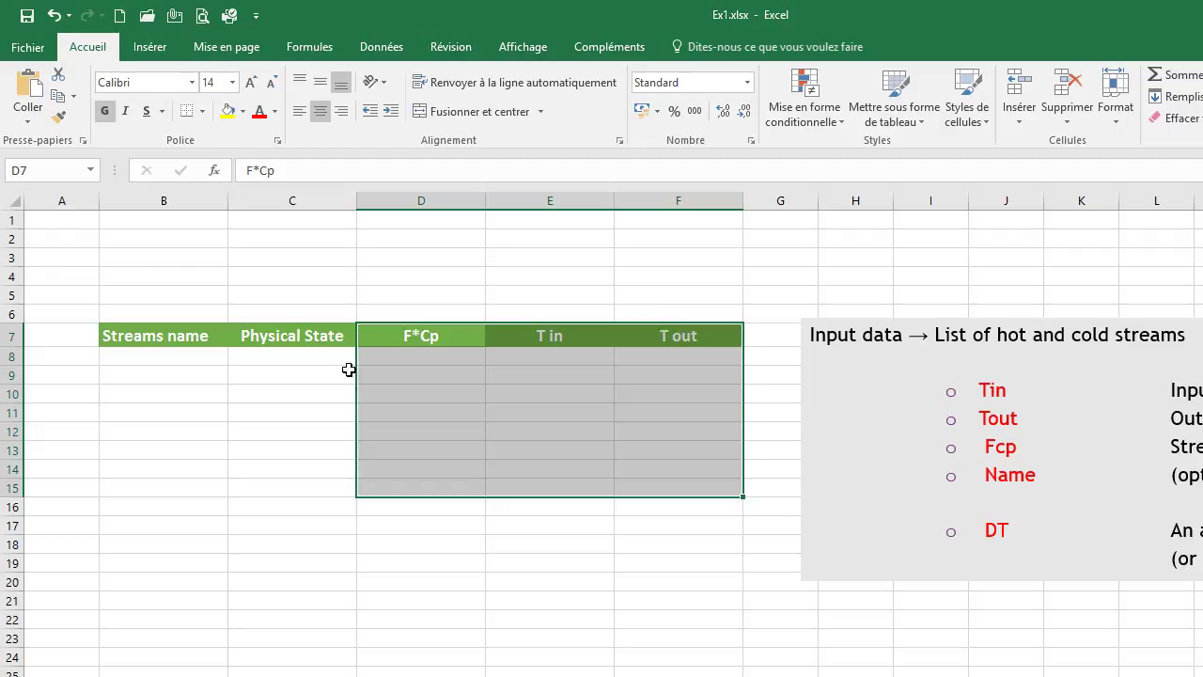
left_click(169, 344)
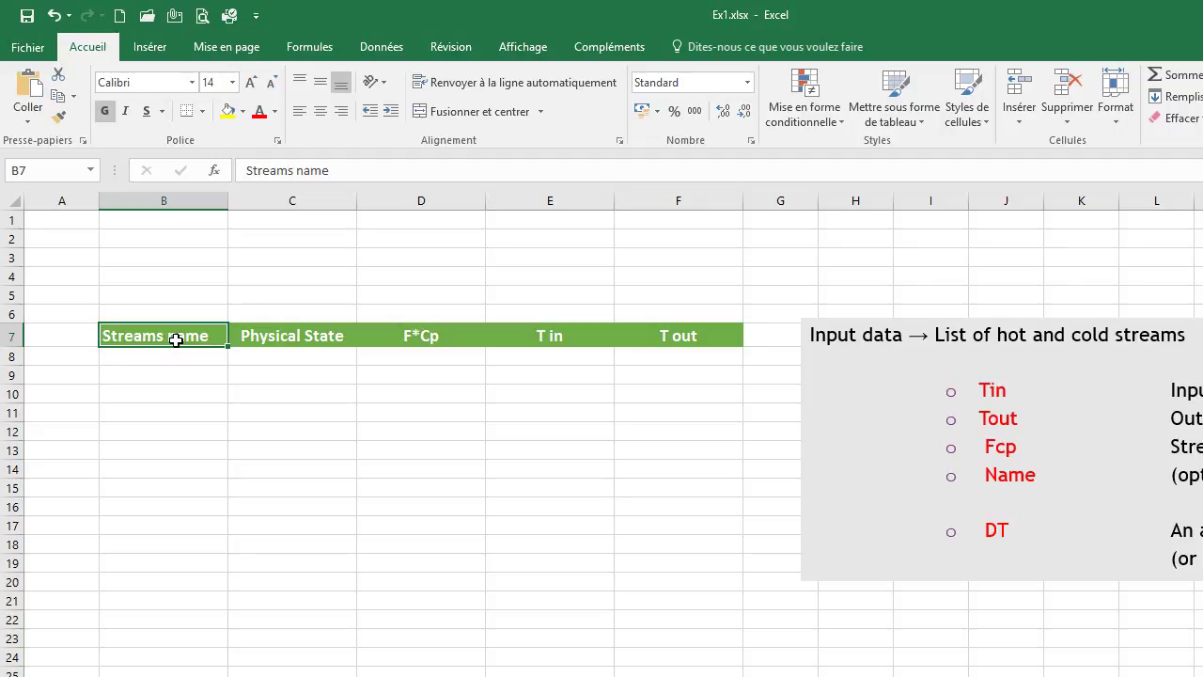
left_click_drag(176, 340, 174, 463)
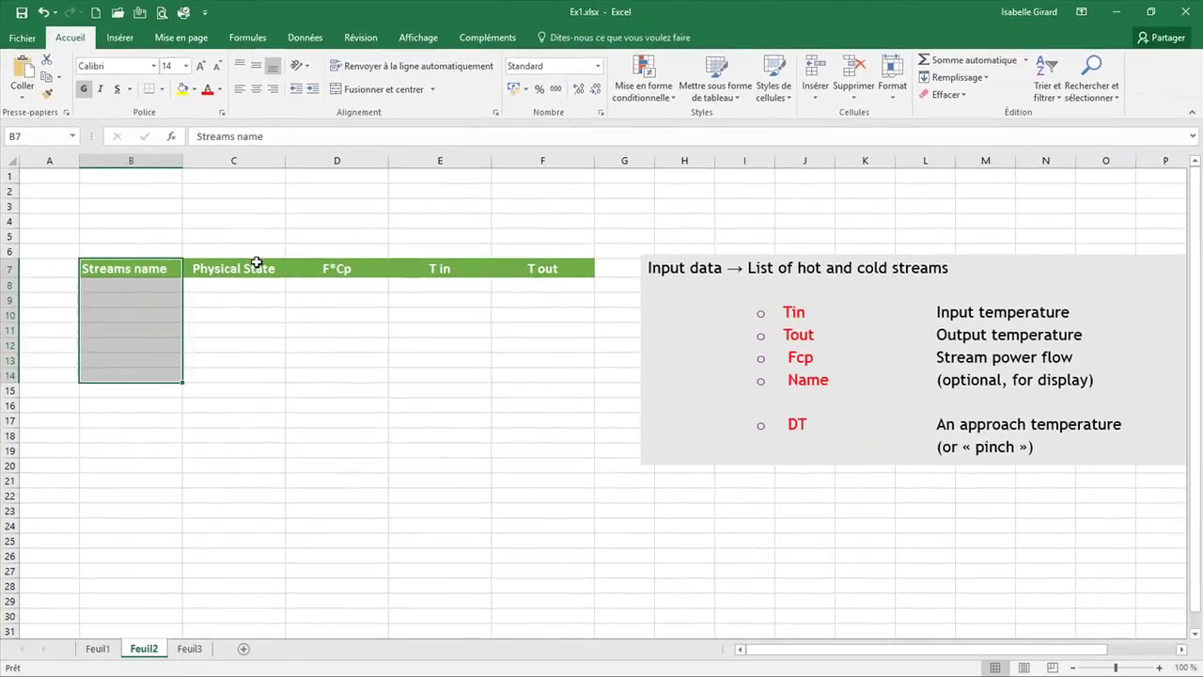
left_click(256, 268)
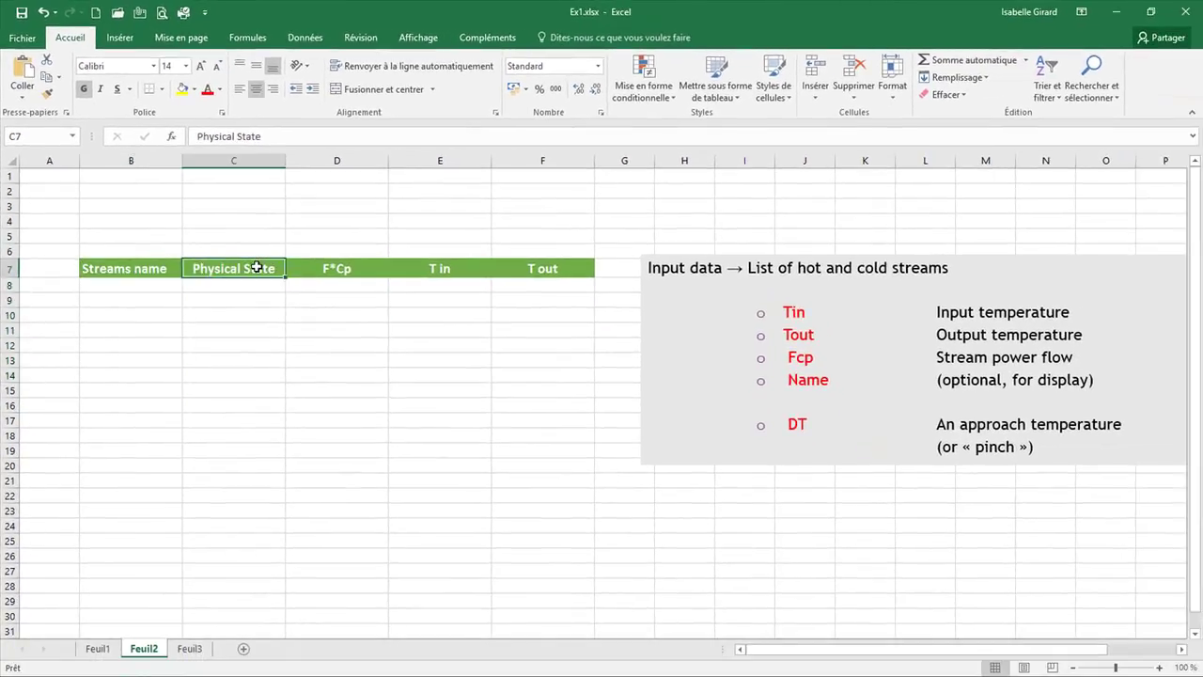
left_click_drag(257, 268, 254, 376)
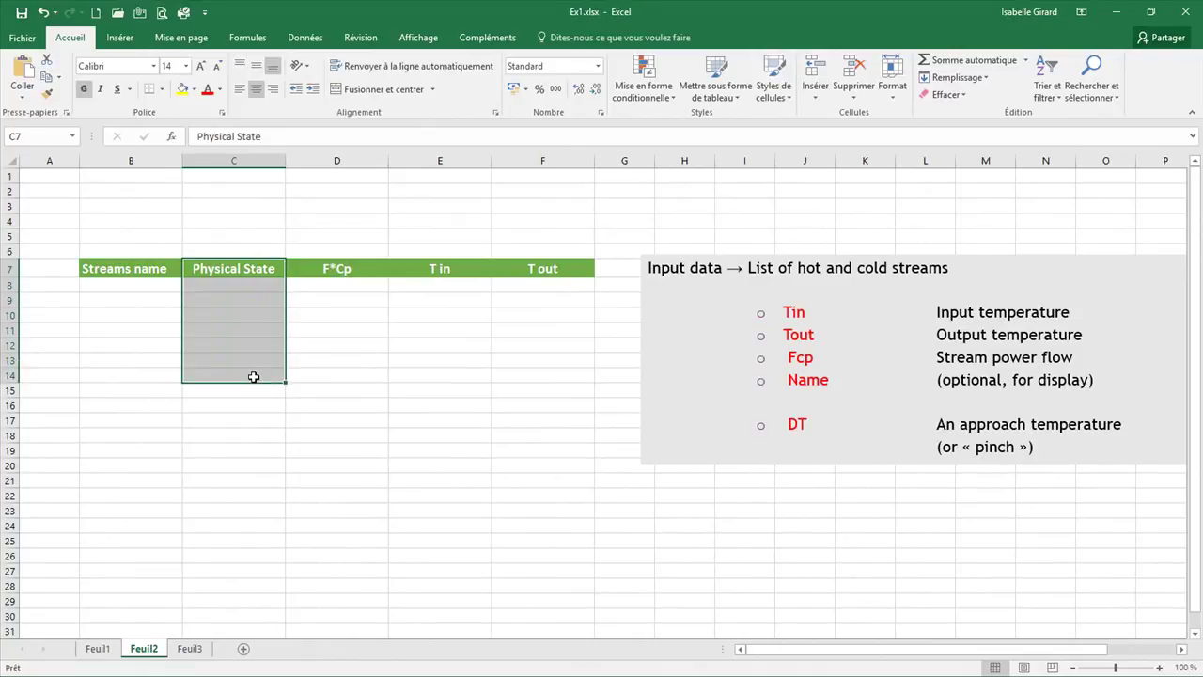
Switch to Feuil1 and look over the header row and data of the filled streams table
key("ctrl+Page_Up")
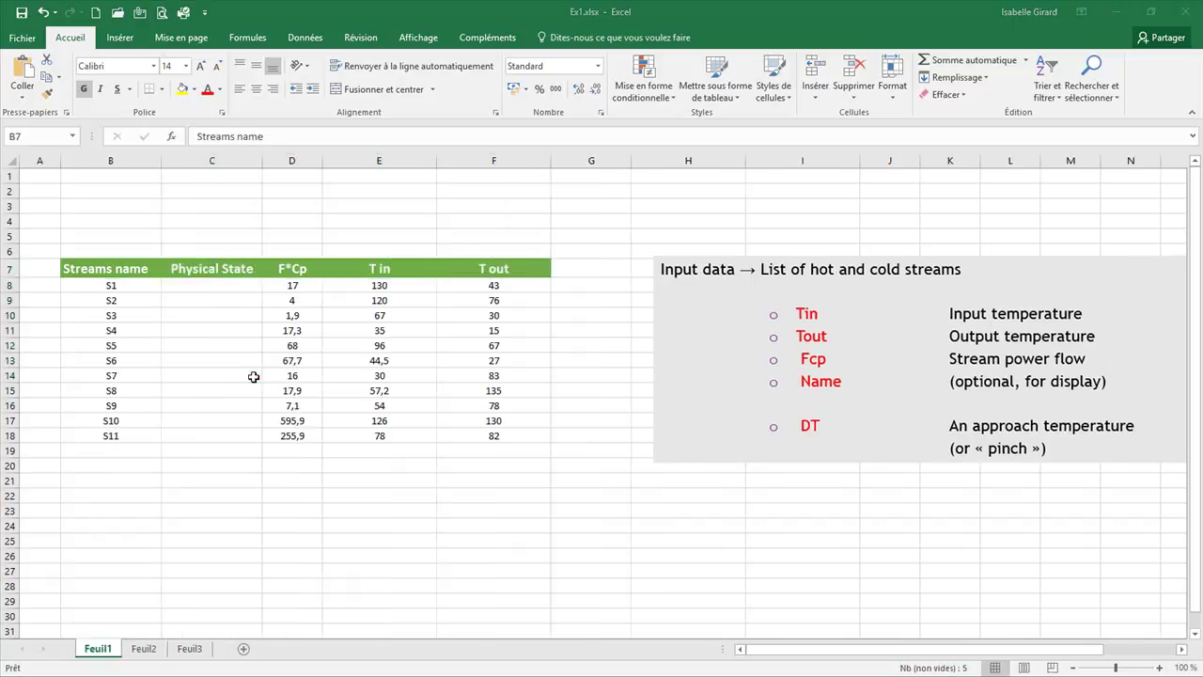
key("ctrl+shift+Right")
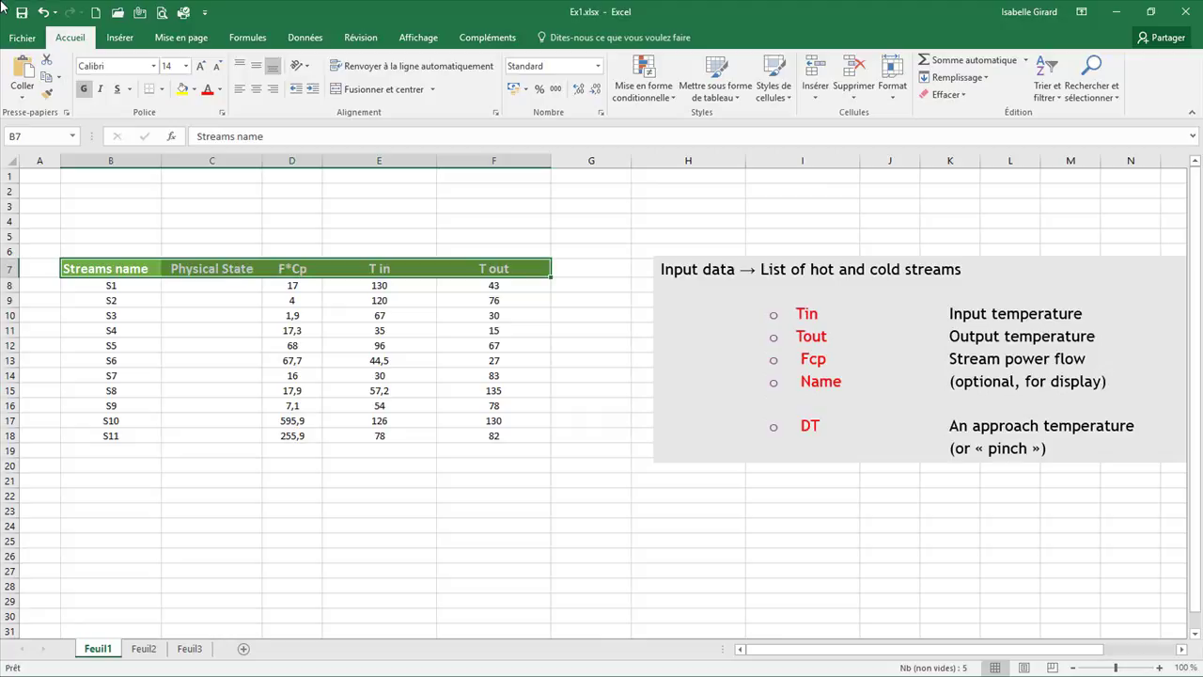
left_click(290, 249)
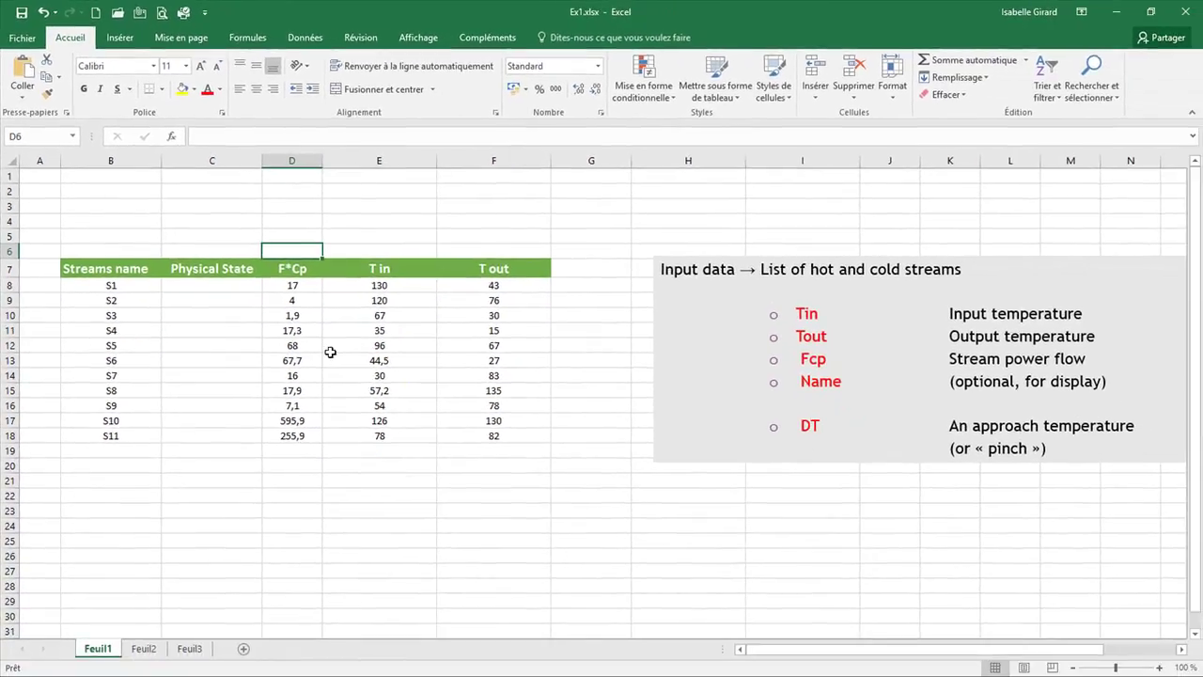
Launch the Simulis Pinch energy integration calculation from Feuil1 and go to its pinch value
right_click(299, 464)
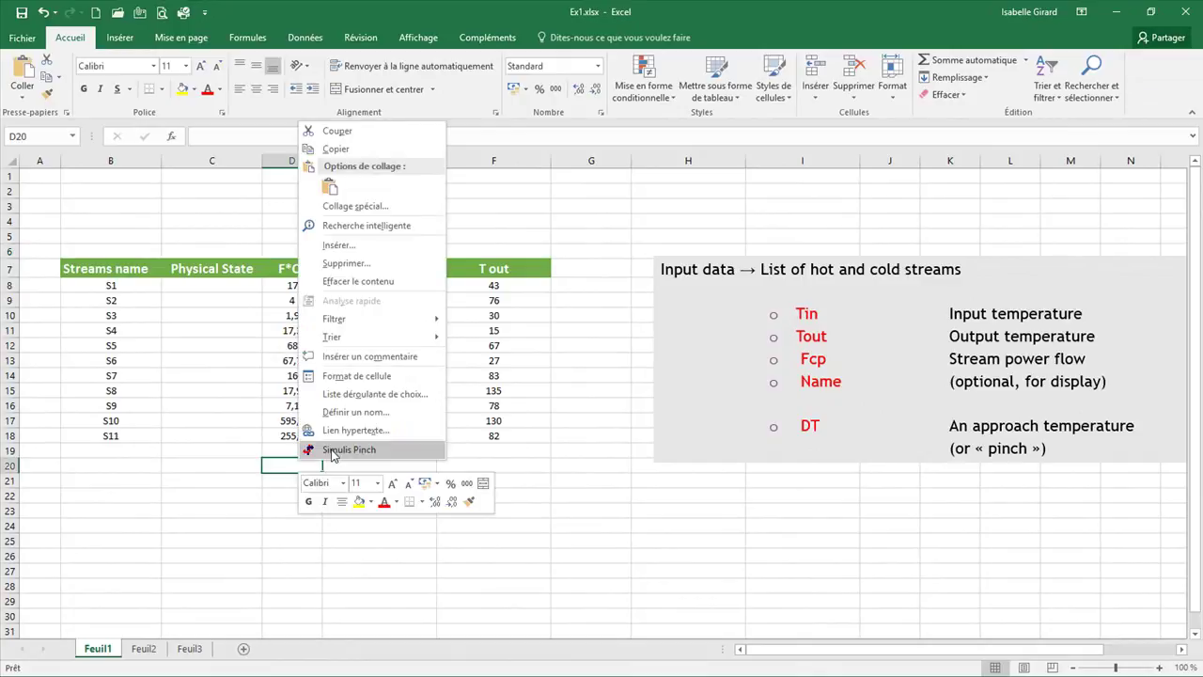
left_click(334, 451)
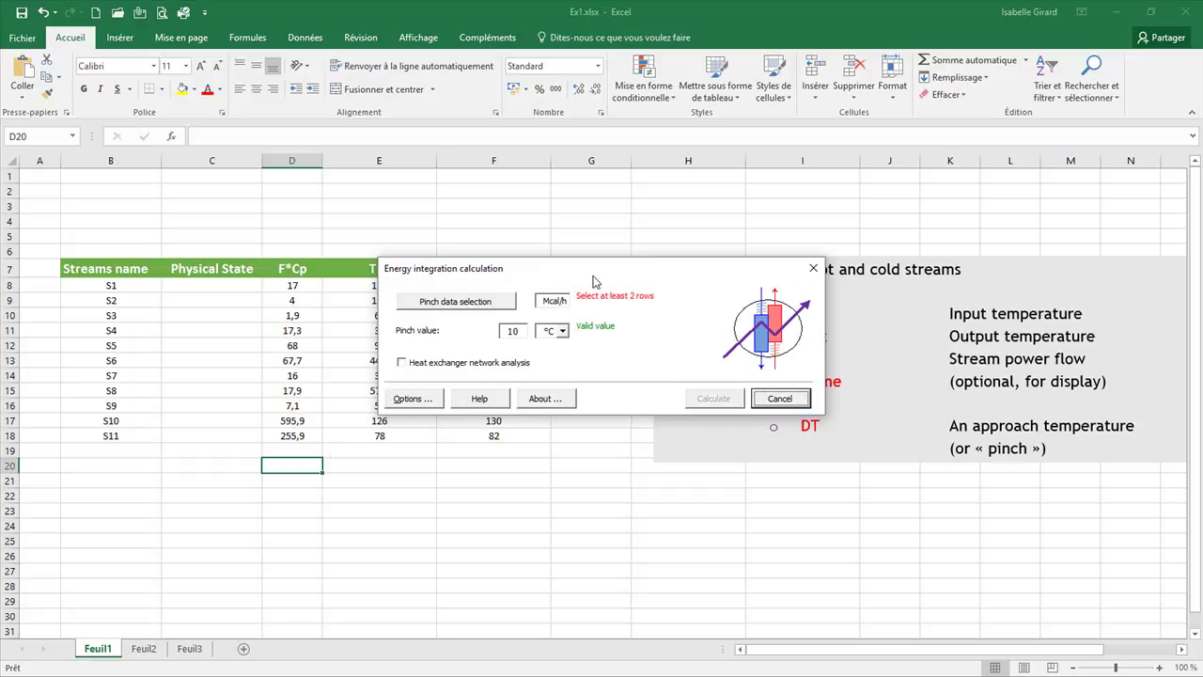
left_click_drag(594, 281, 520, 321)
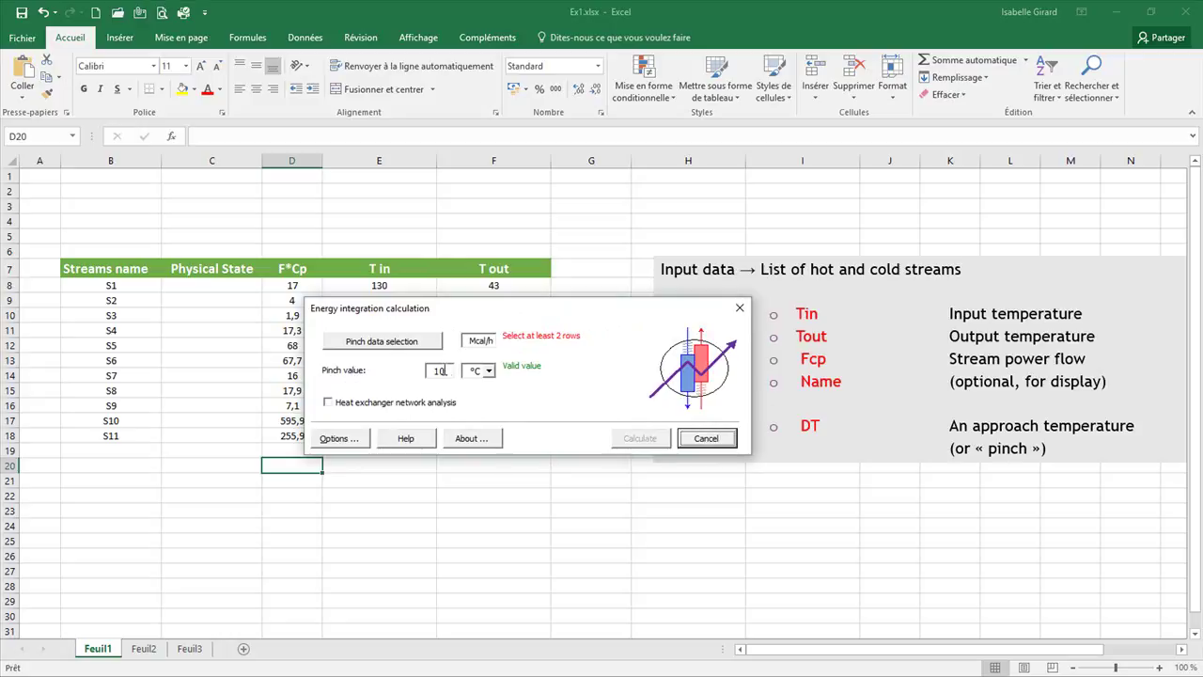
left_click(441, 370)
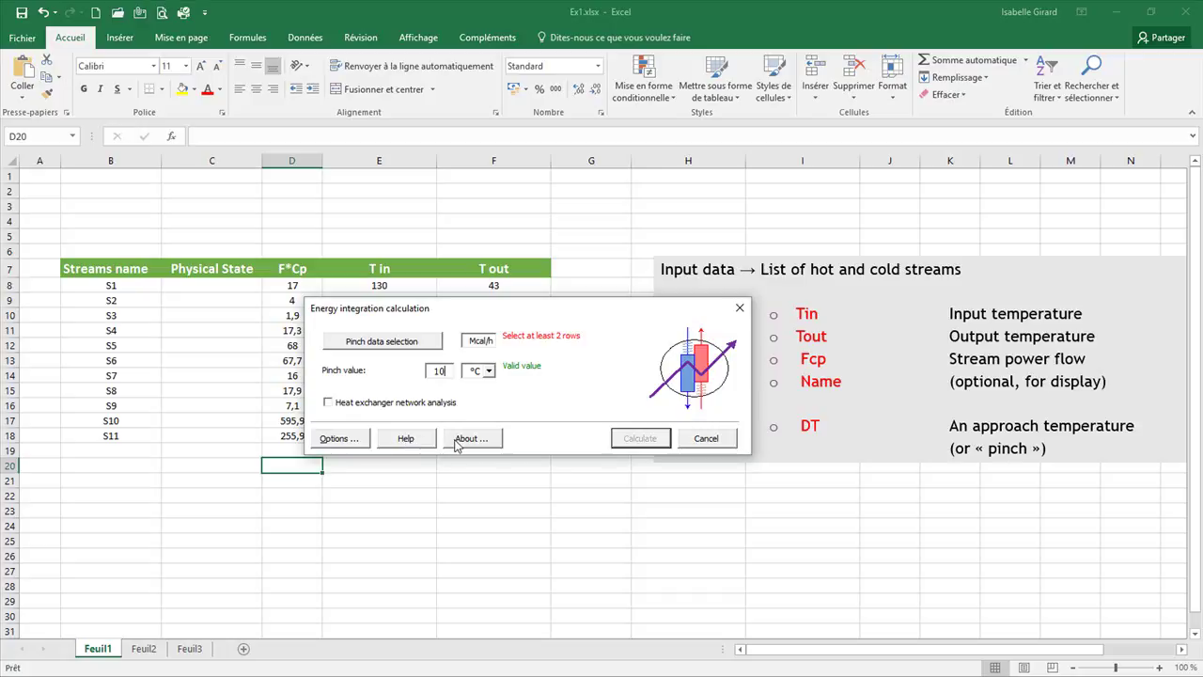
Consult the Simulis Pinch user guide for the pinch values commonly used per industry, and close it
left_click(399, 440)
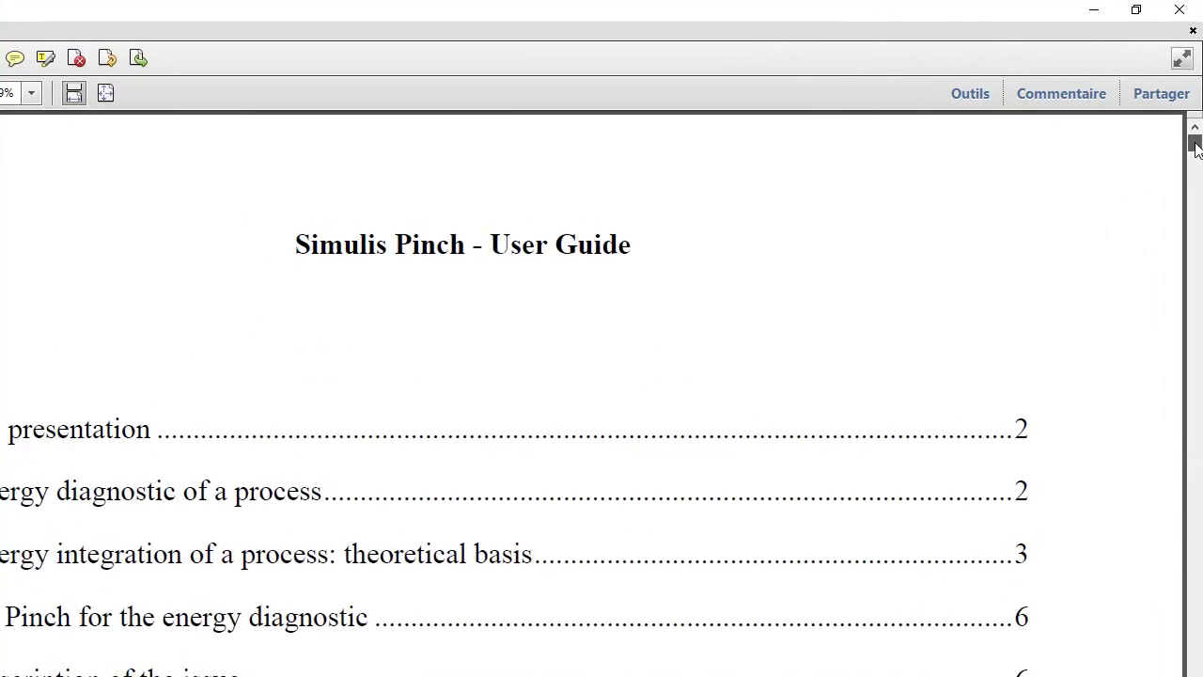
left_click_drag(1197, 122, 1195, 186)
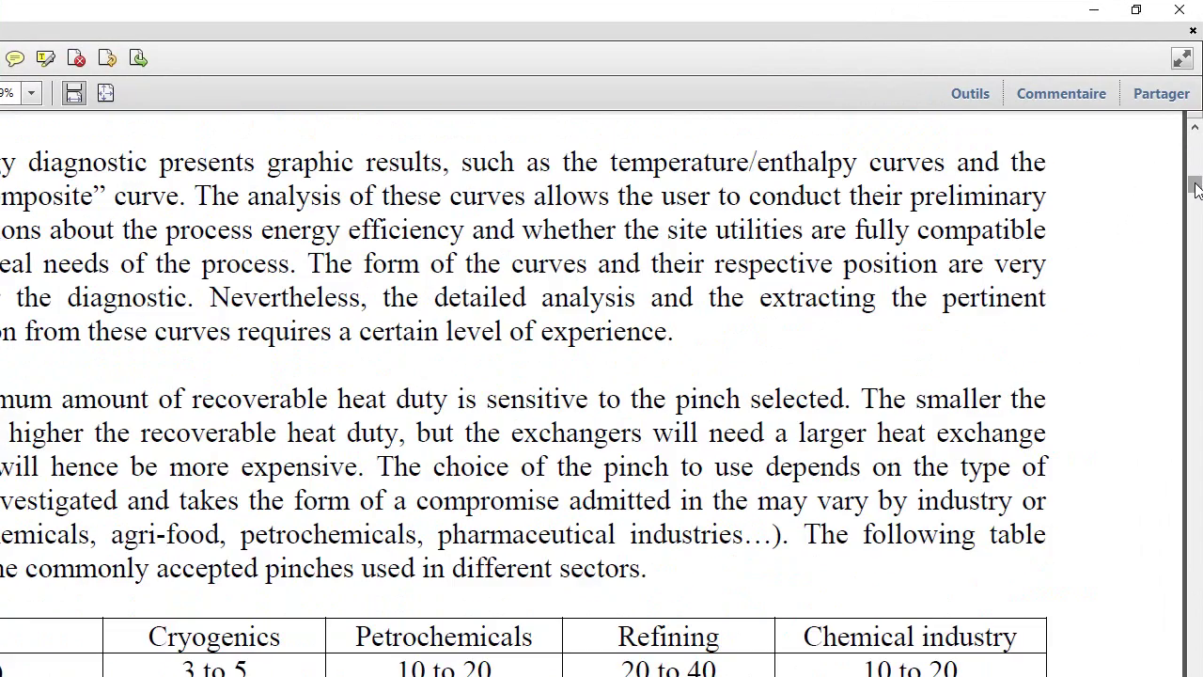
left_click(1186, 13)
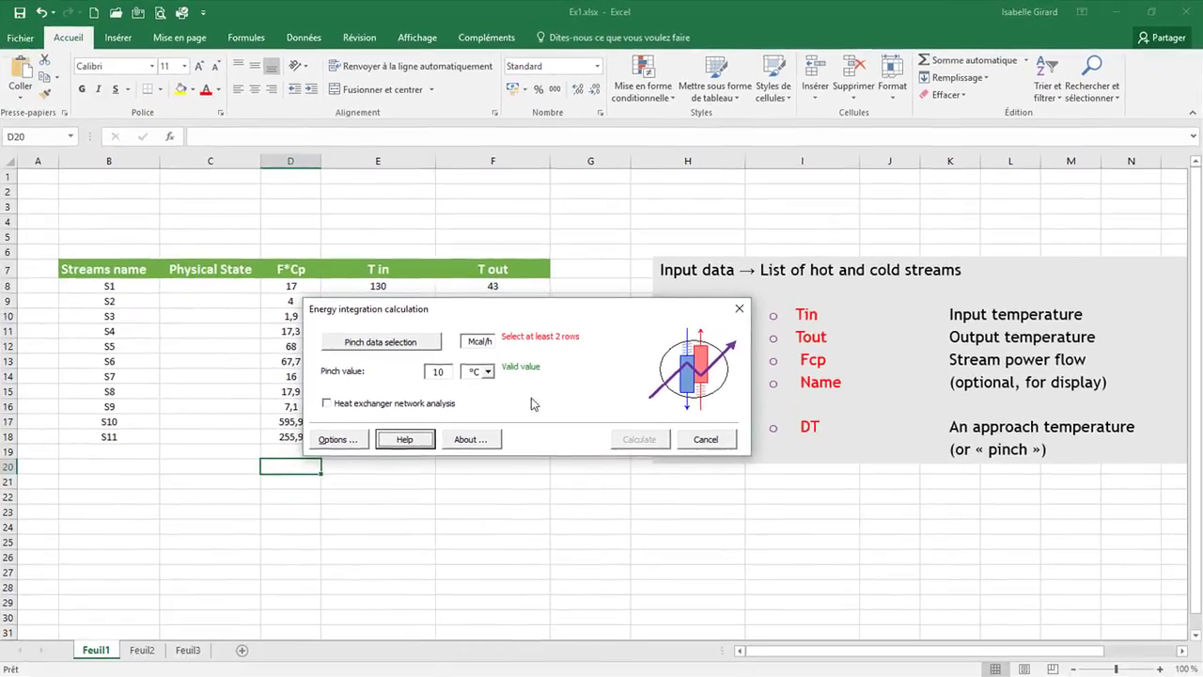
Check the Simulis Pinch release information, and review and validate the language, streams graph and composite curve options
left_click(466, 439)
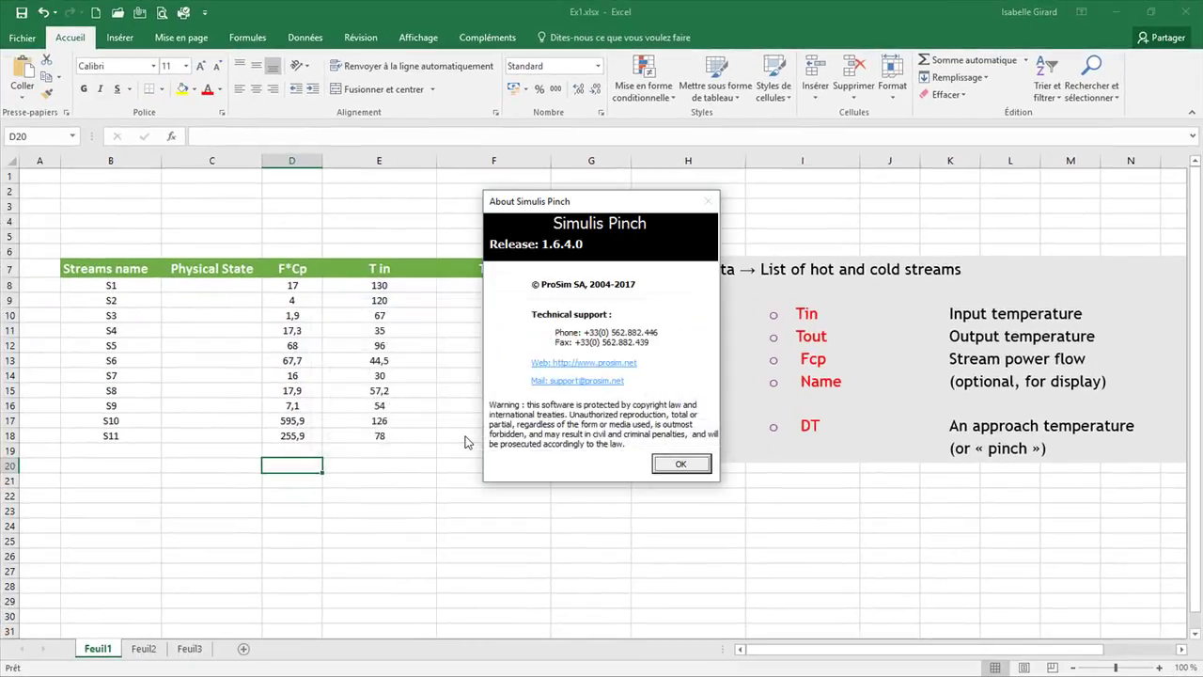
left_click(682, 462)
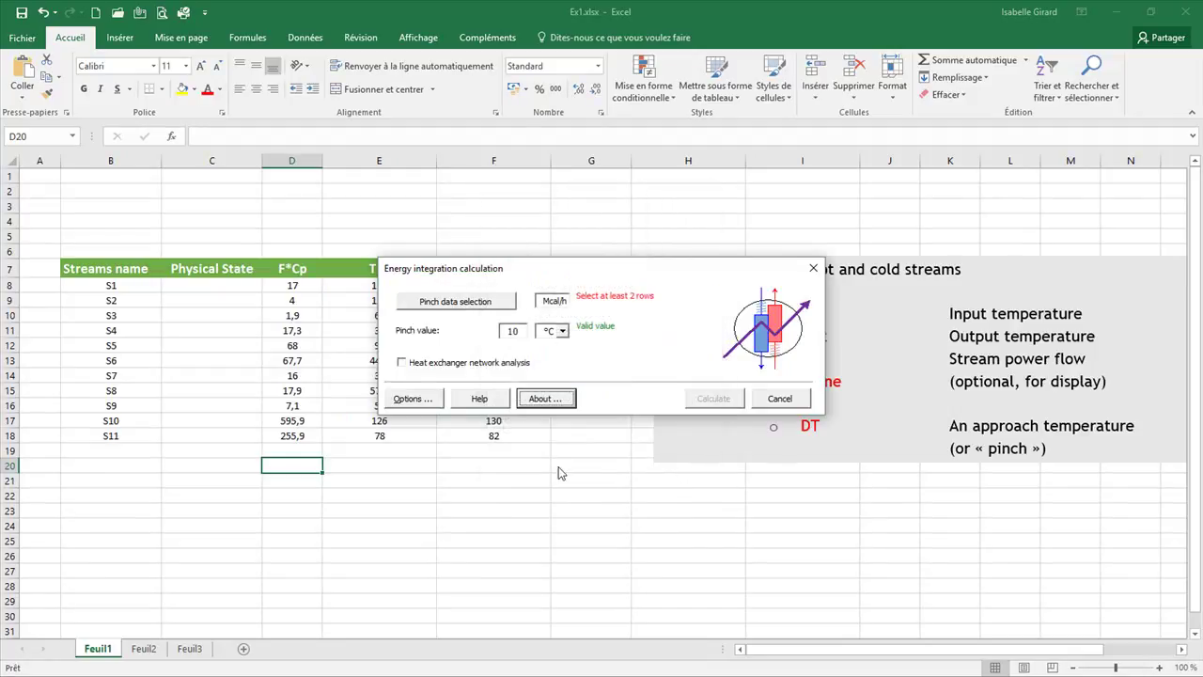
left_click(429, 402)
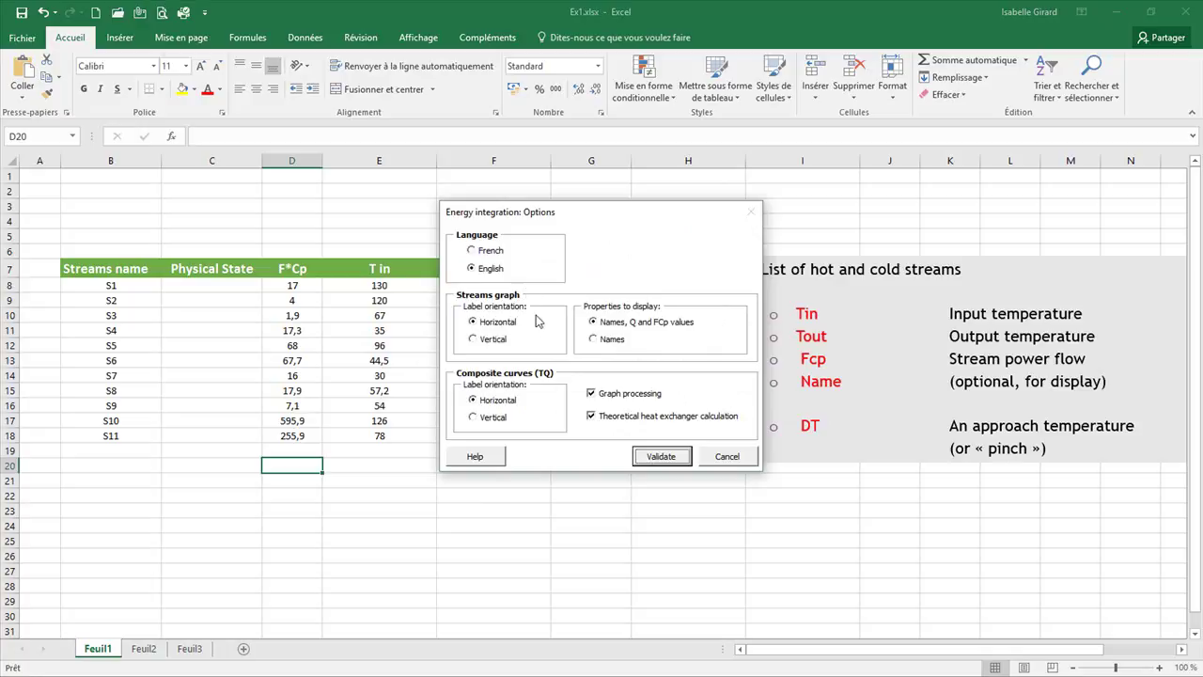
left_click(671, 461)
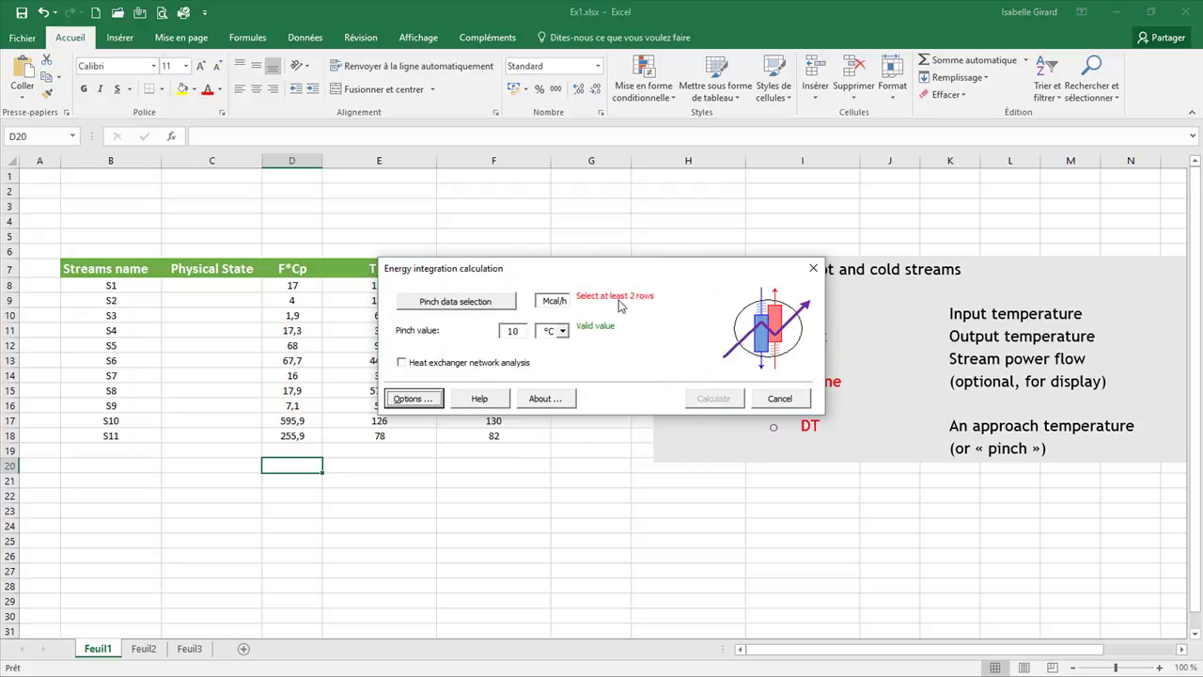
Set the pinch data to the F*Cp, T in and T out values in D8:F18 and run the calculation
left_click(447, 309)
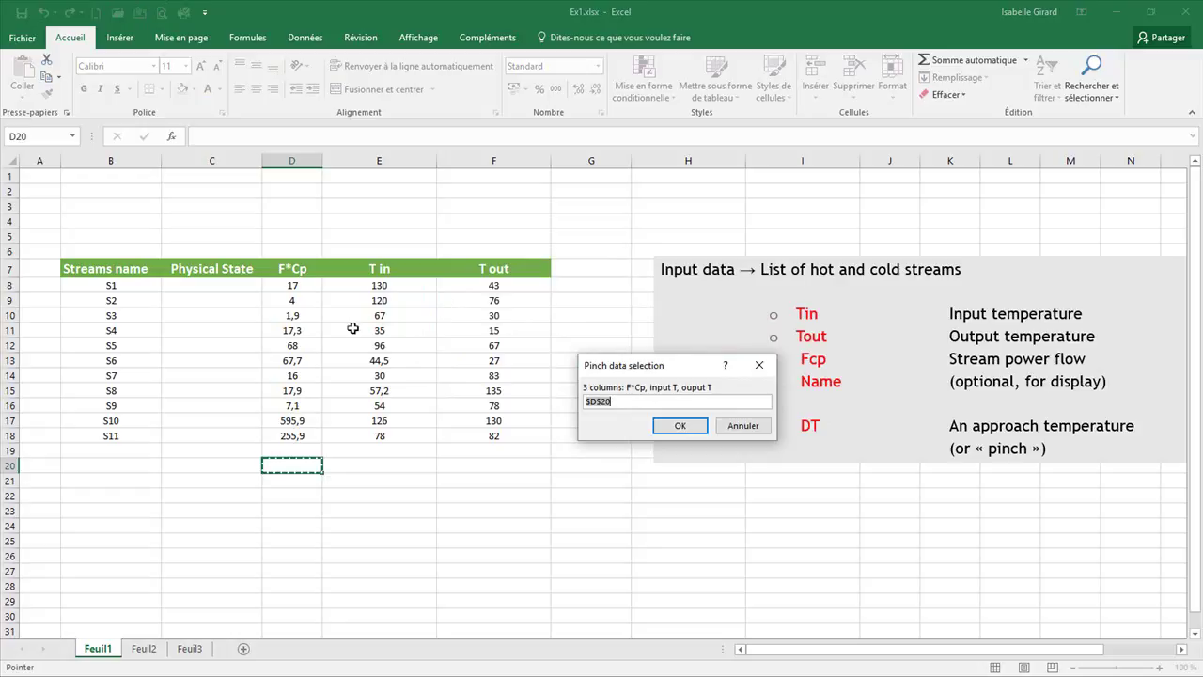
left_click(320, 284)
left_click_drag(320, 284, 476, 433)
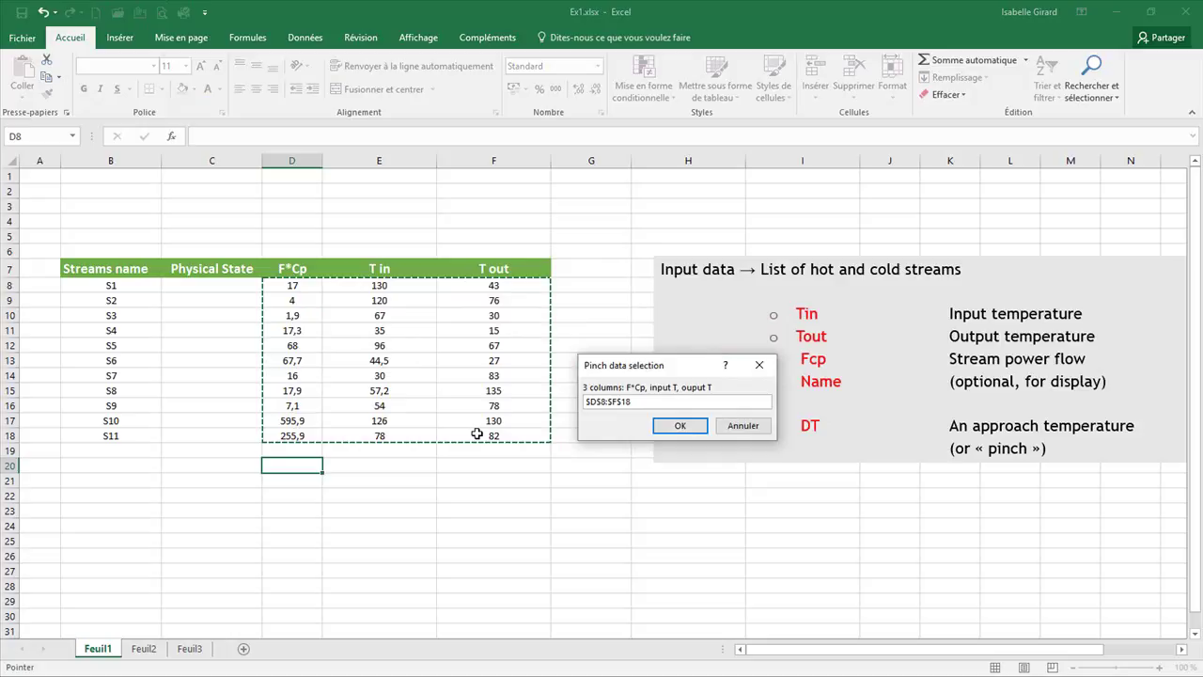
left_click(669, 427)
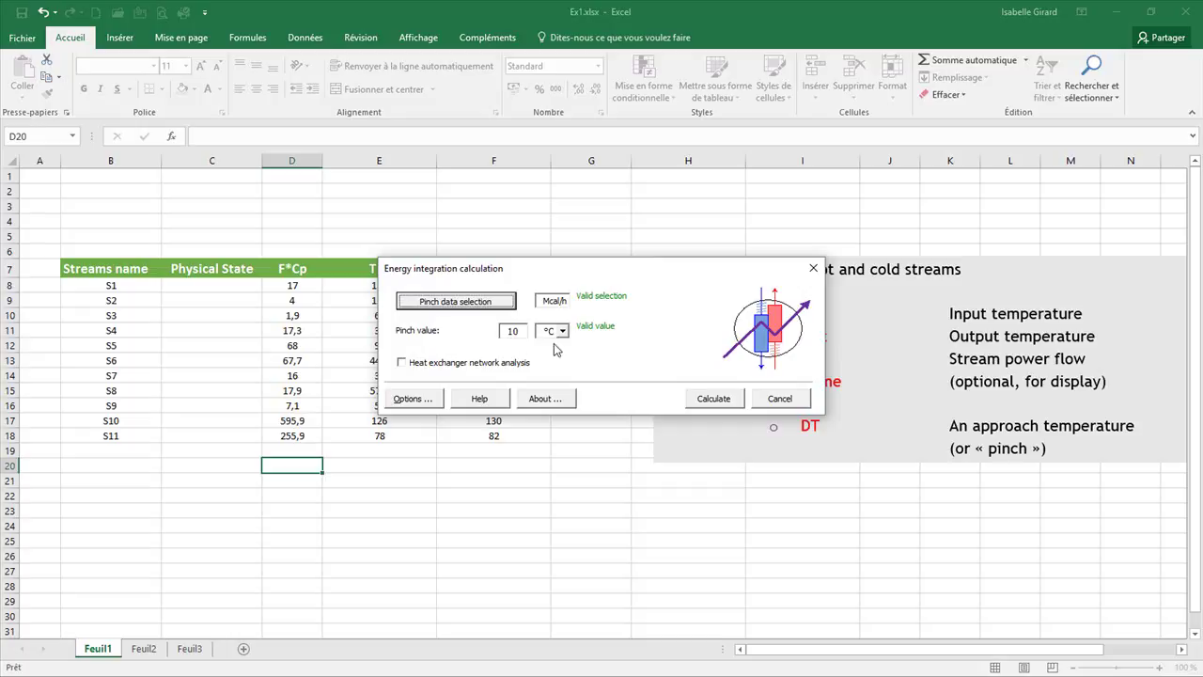
left_click(707, 400)
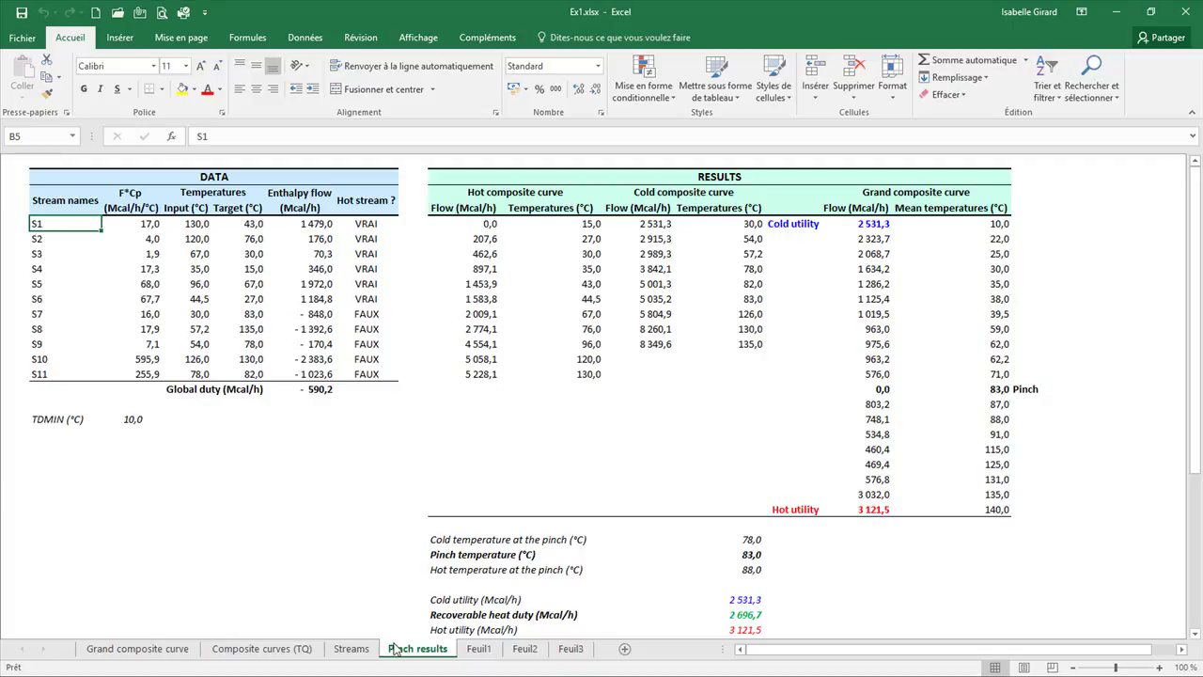
View the generated Streams, Composite curves (TQ) and Grand composite curve charts
left_click(364, 652)
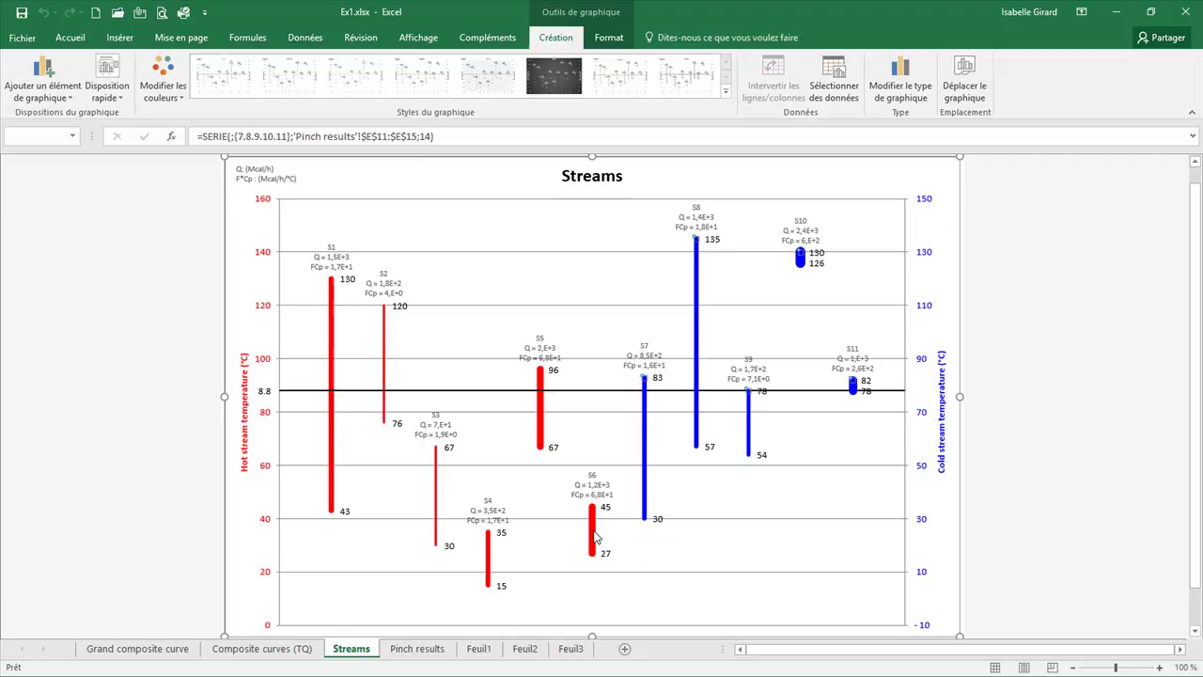
left_click(295, 656)
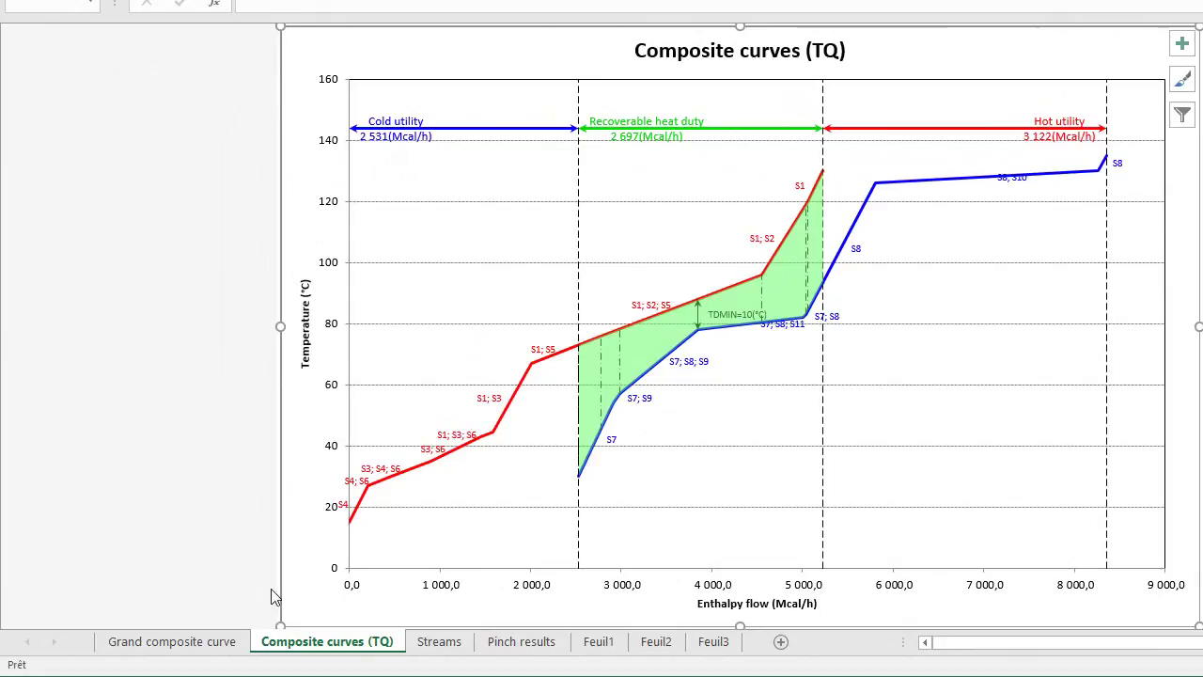
left_click(175, 647)
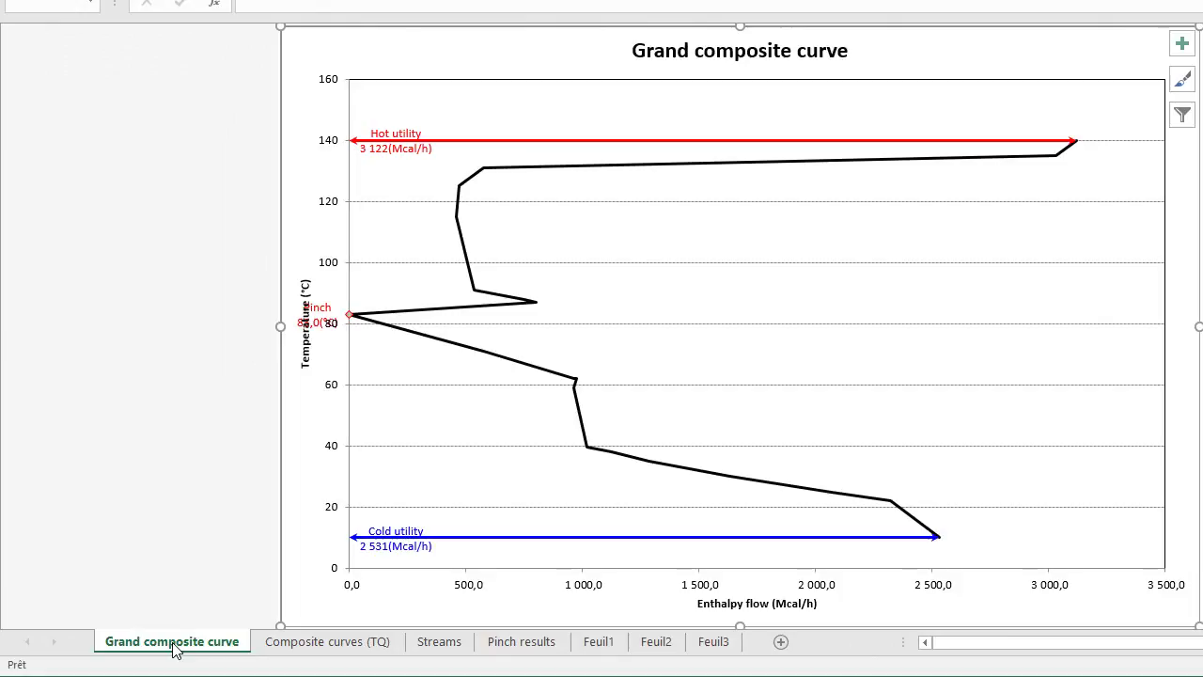
Review the Pinch results sheet, including the utilities, recoverable heat duty and list of theoretical heat exchangers
left_click(522, 642)
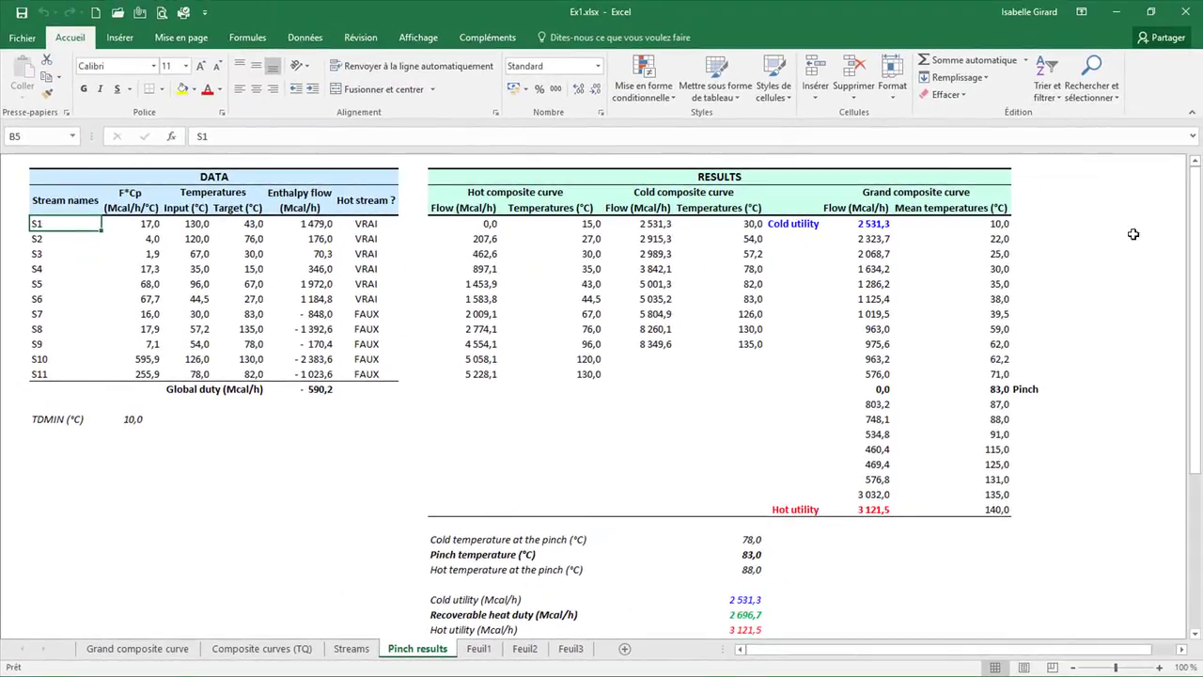
left_click_drag(1198, 223, 1199, 390)
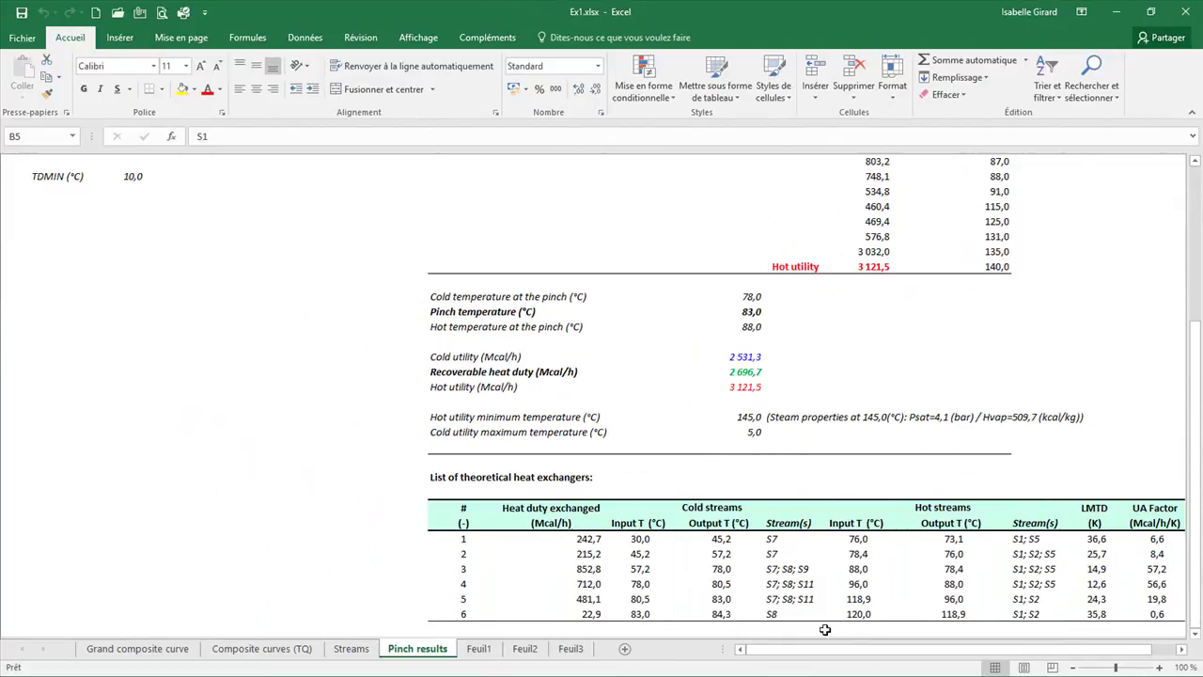
left_click_drag(830, 649, 908, 634)
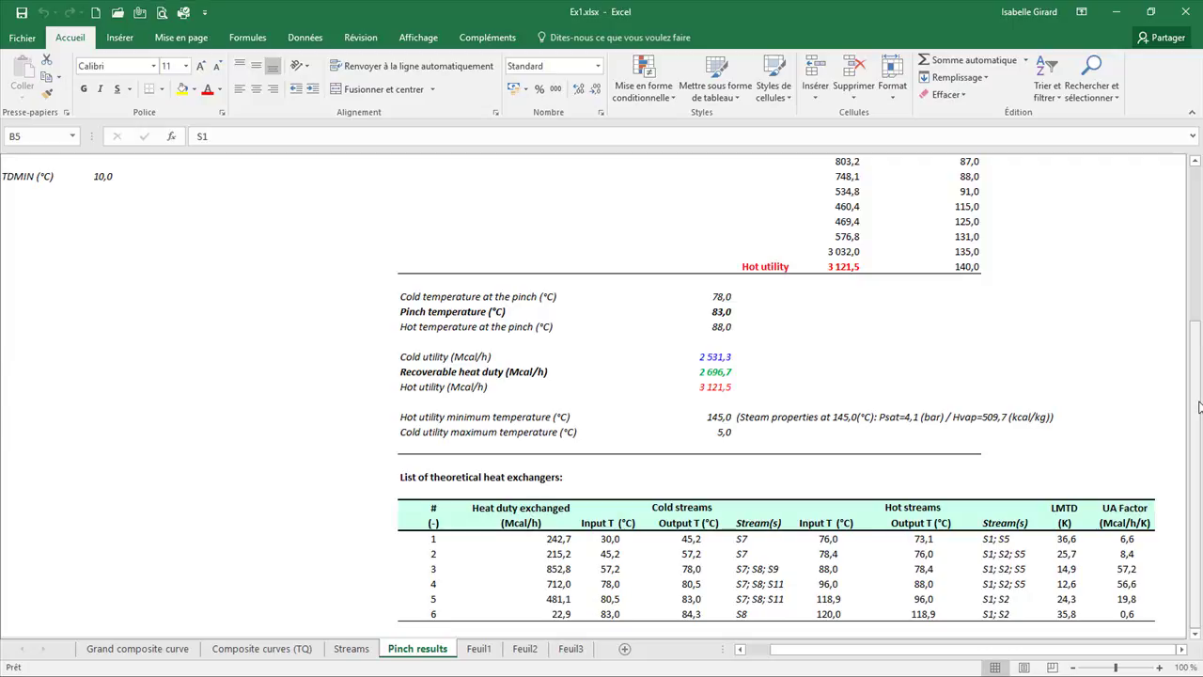
left_click_drag(1198, 406, 1198, 226)
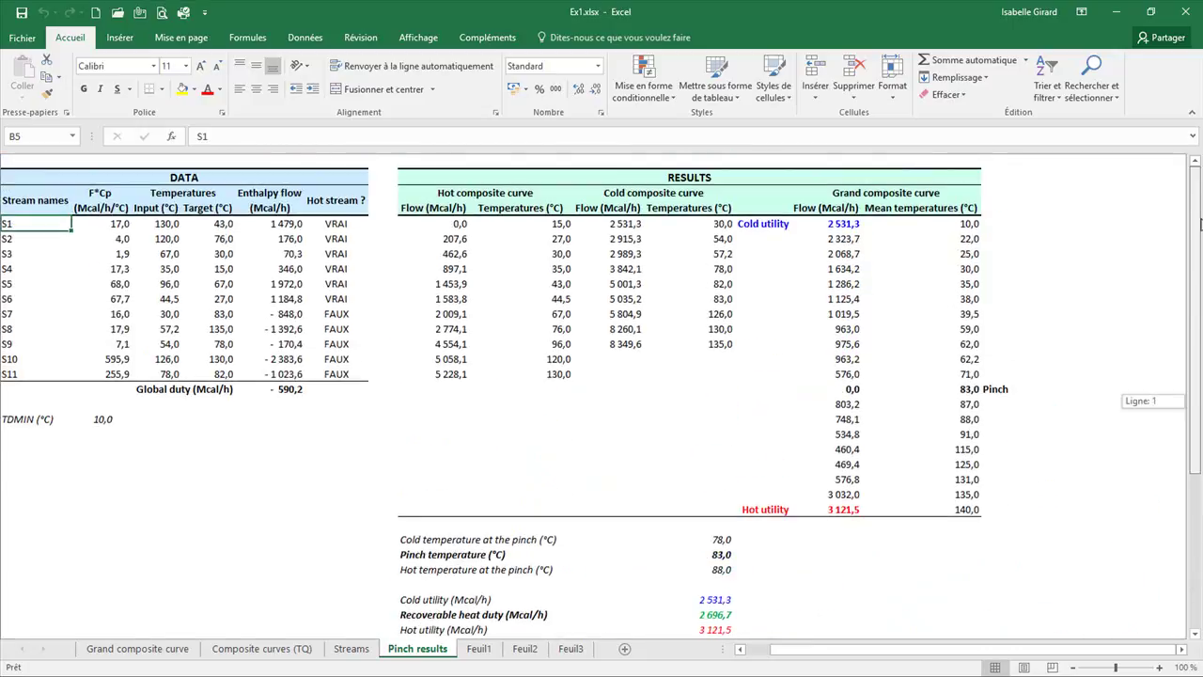